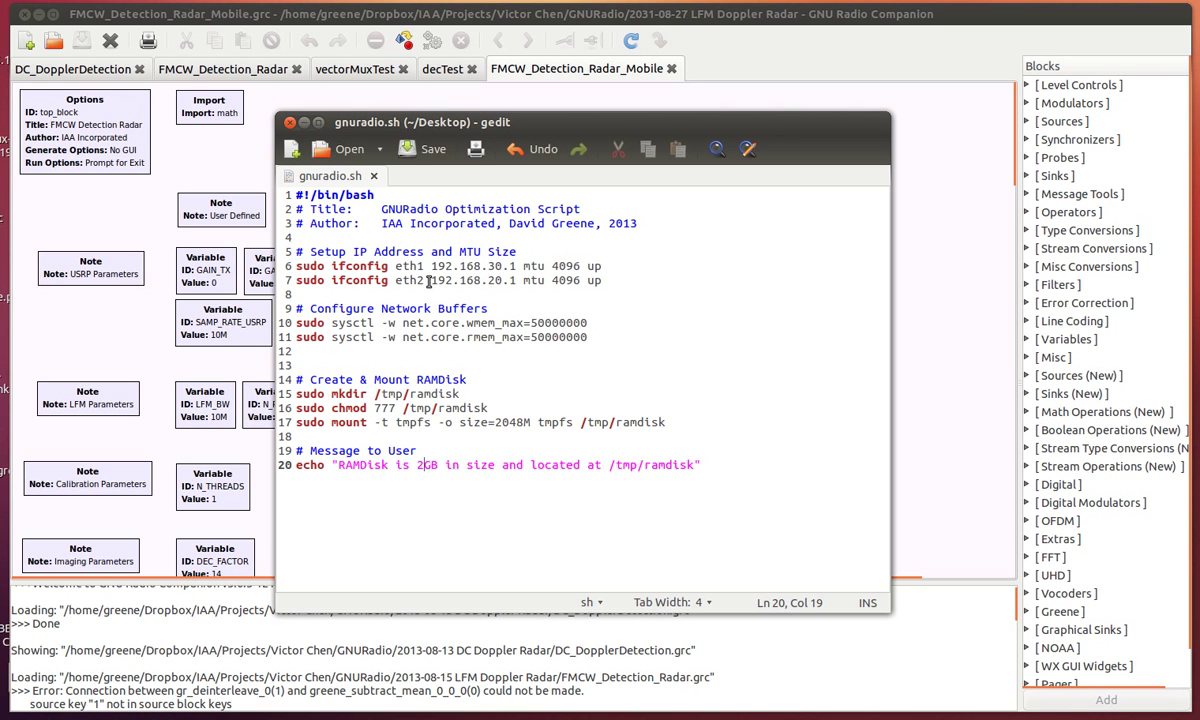
left_click(598, 266)
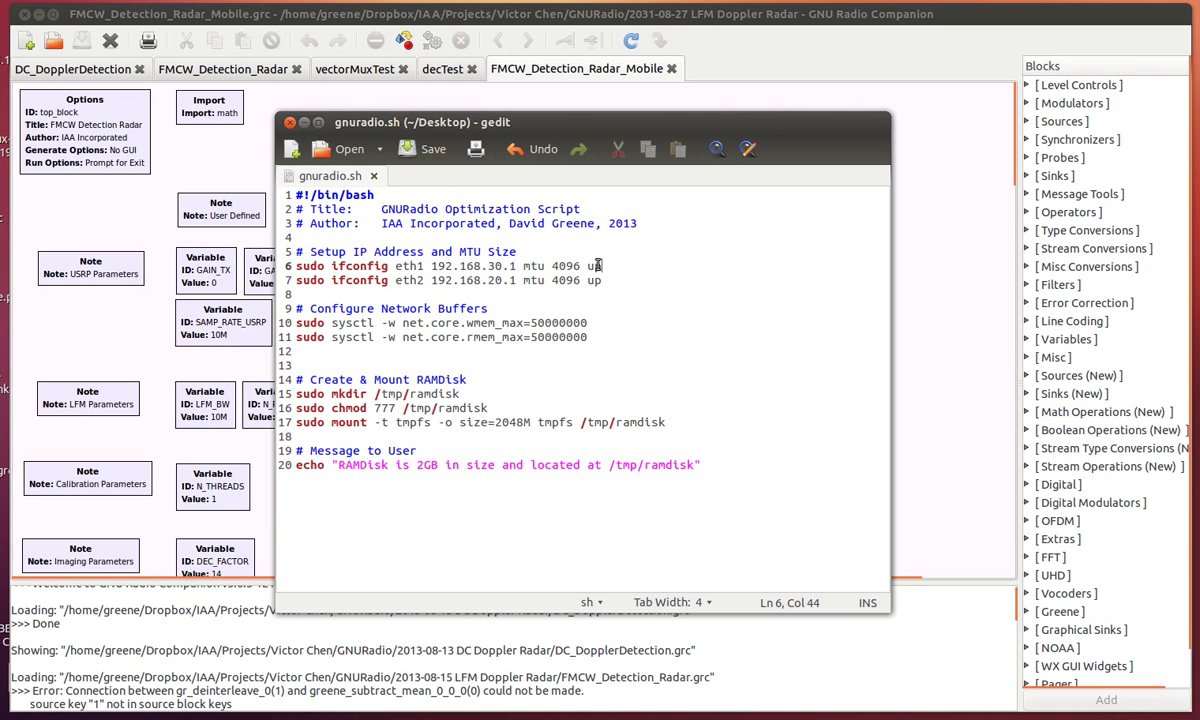
left_click_drag(598, 266, 296, 266)
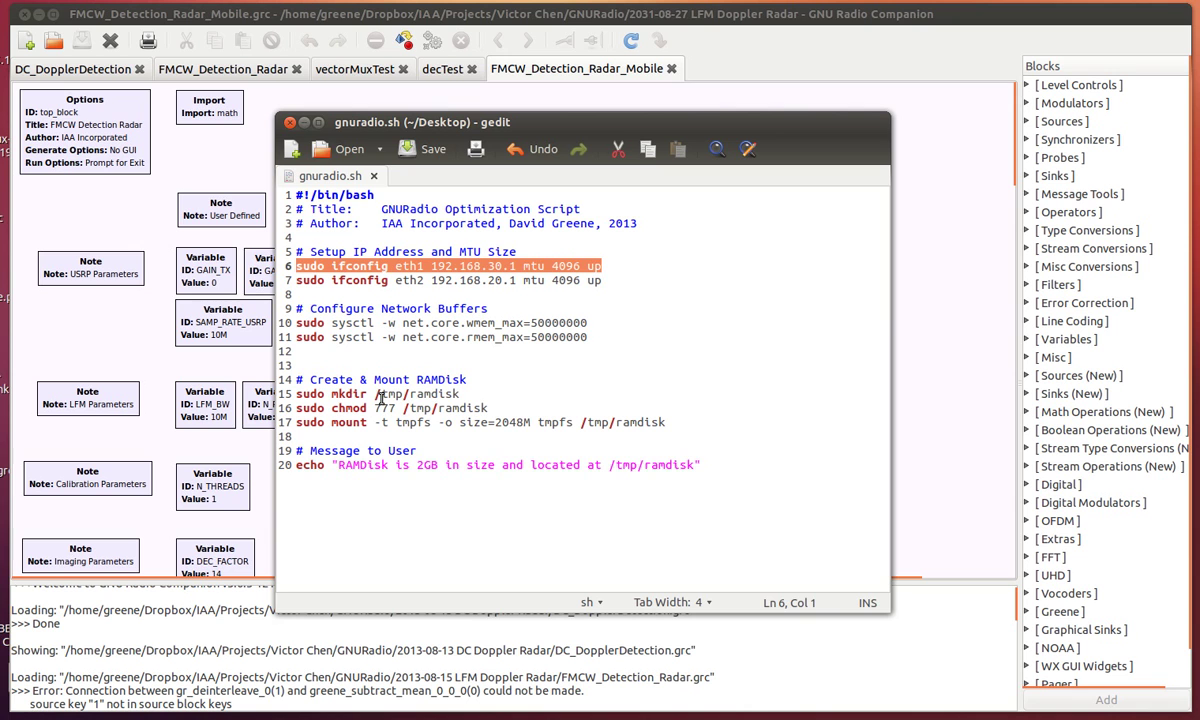
left_click_drag(495, 422, 517, 422)
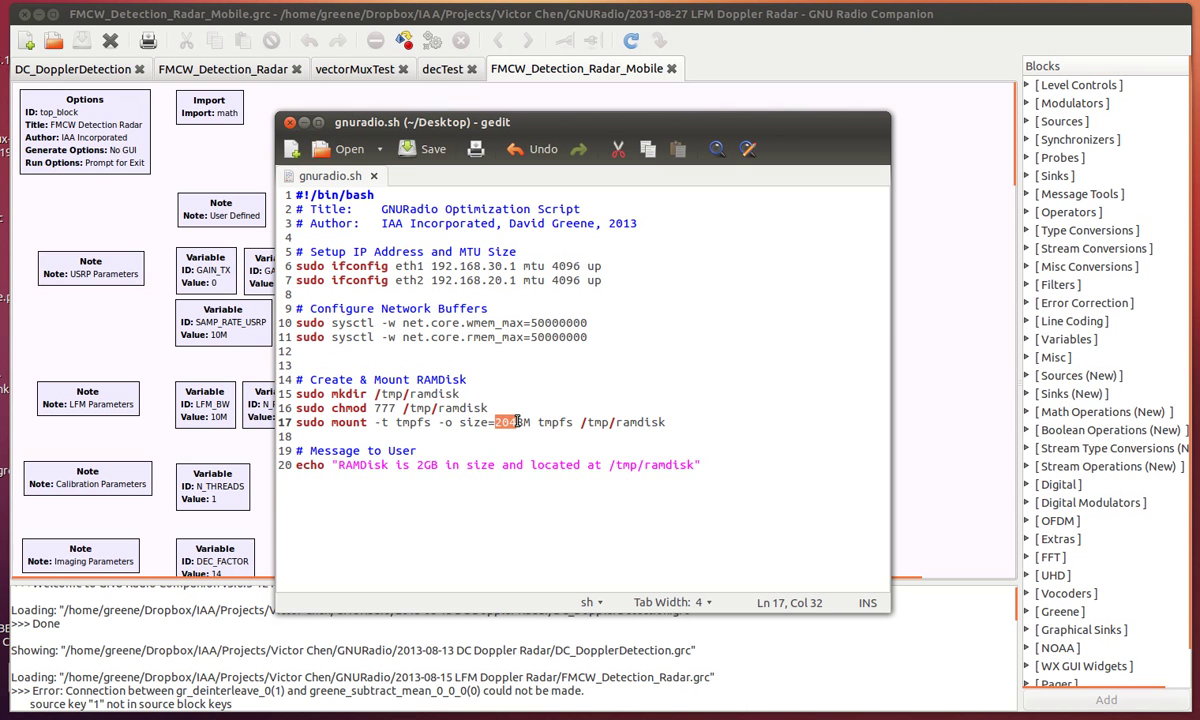
left_click_drag(517, 422, 525, 422)
left_click_drag(403, 408, 490, 408)
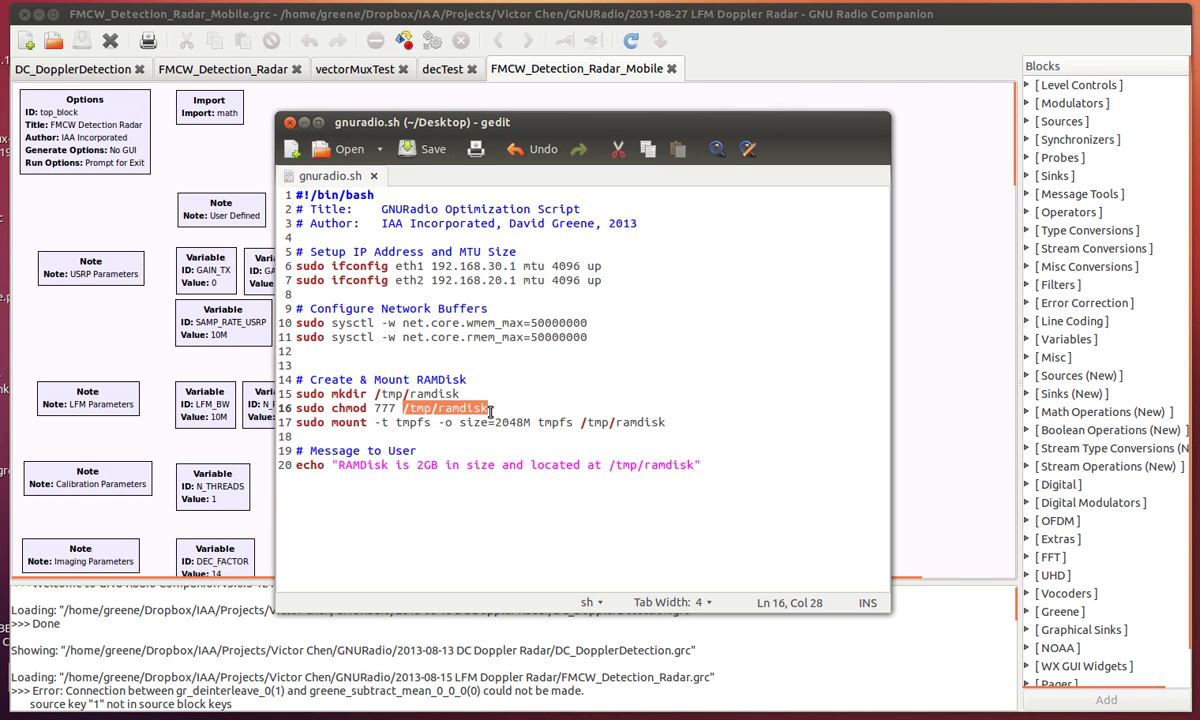
Step: Close the gedit script and bring the USRP sink and source Hardware Interface blocks into view
left_click(288, 123)
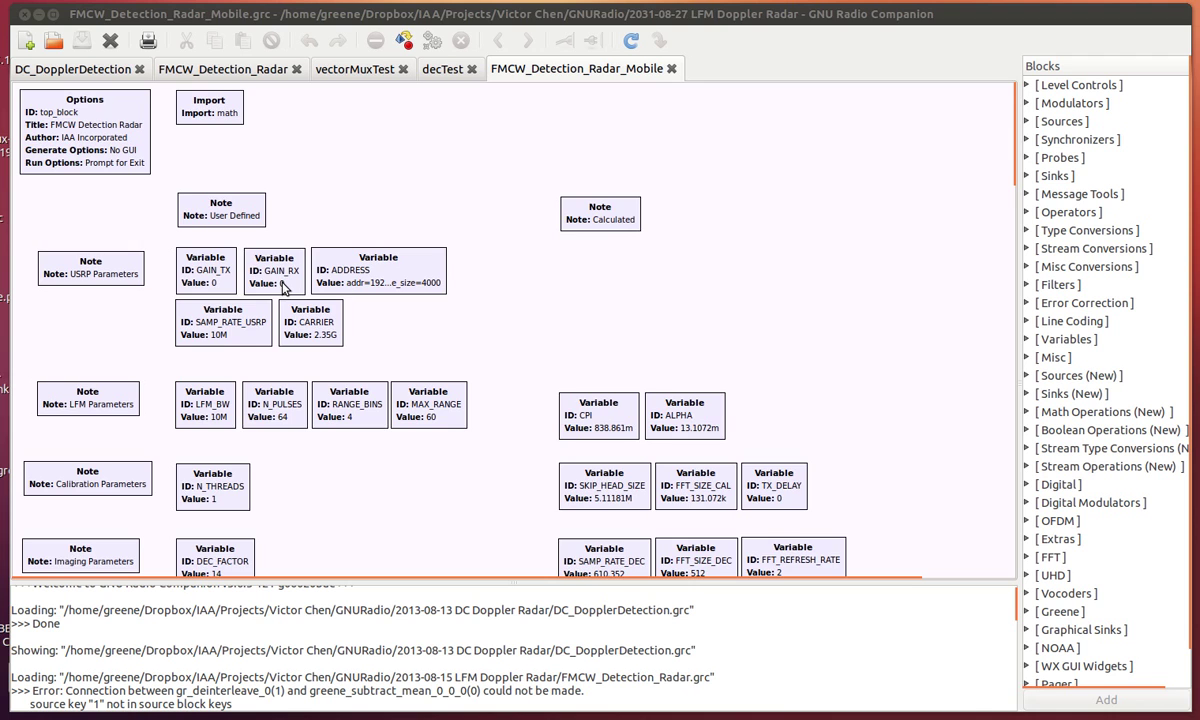
scroll(460, 460, "down", 3)
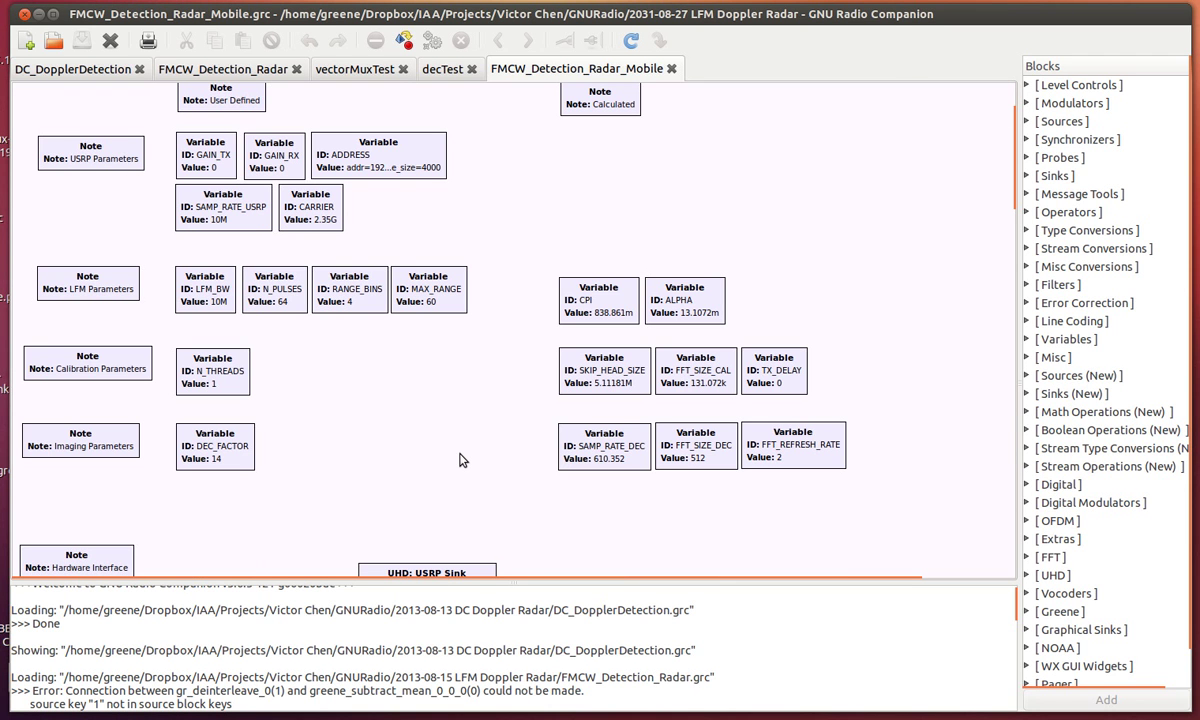
scroll(460, 460, "down", 10)
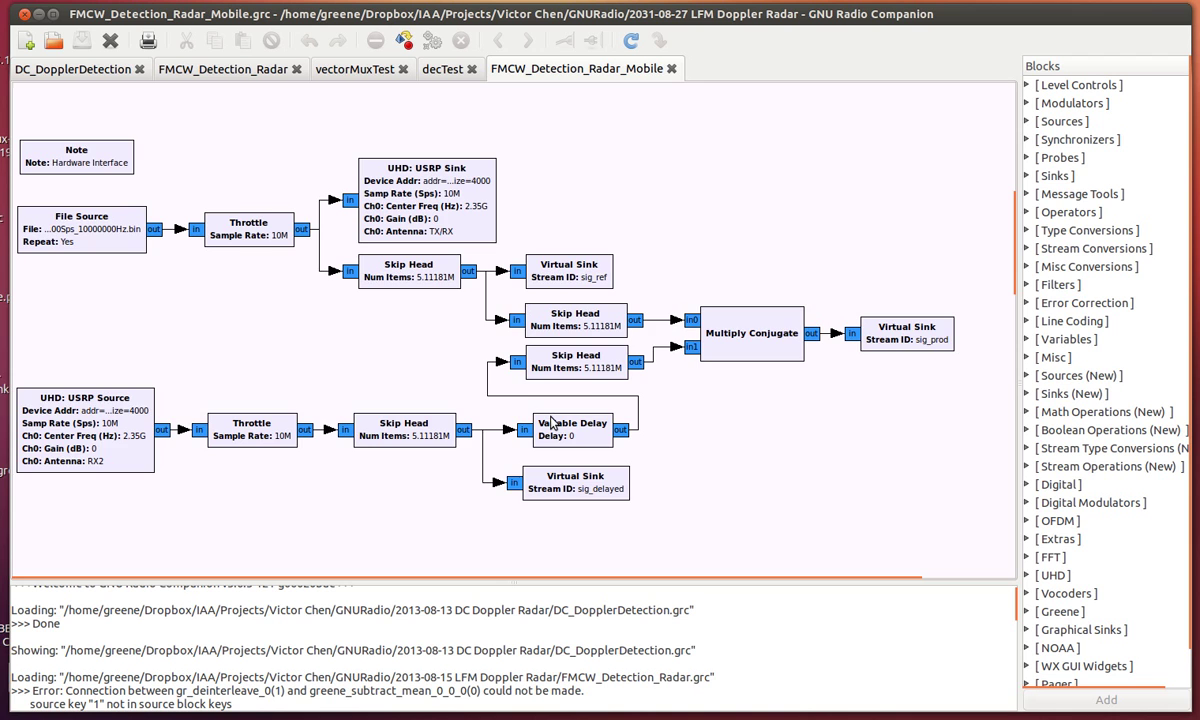
Step: In Sample Calibration, inspect the reverse FFT, both Stream to Vector and top Keep 1 in N blocks
scroll(551, 424, "down", 5)
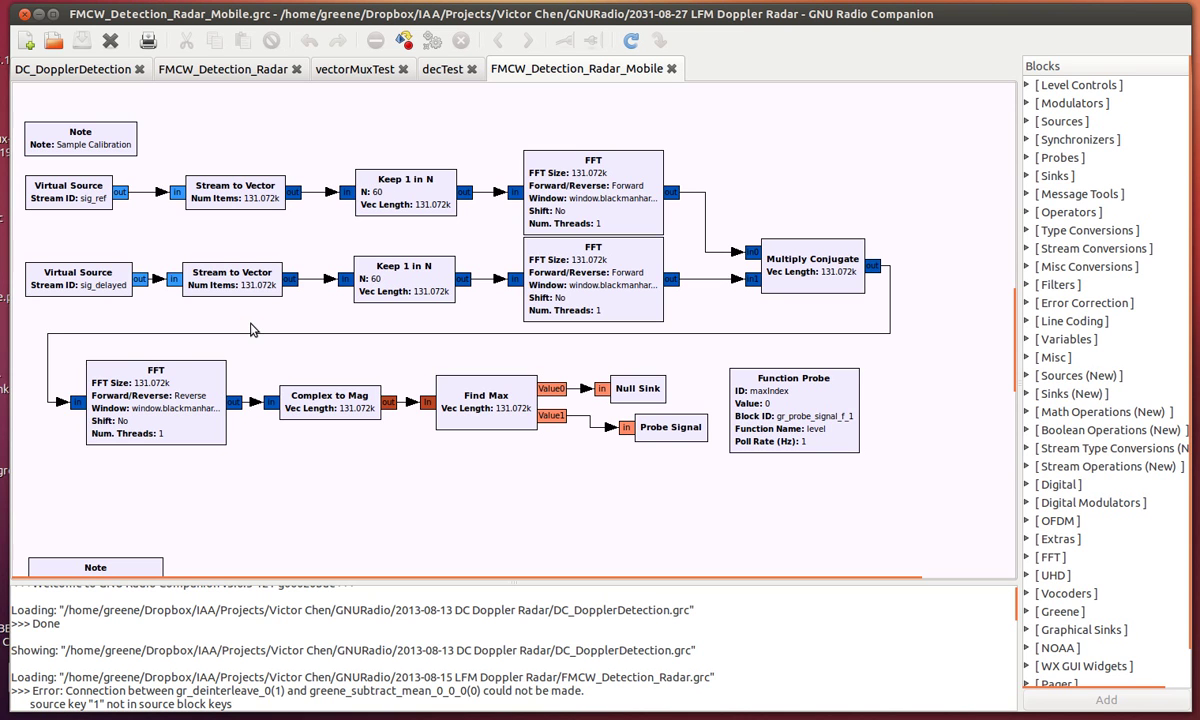
left_click(101, 372)
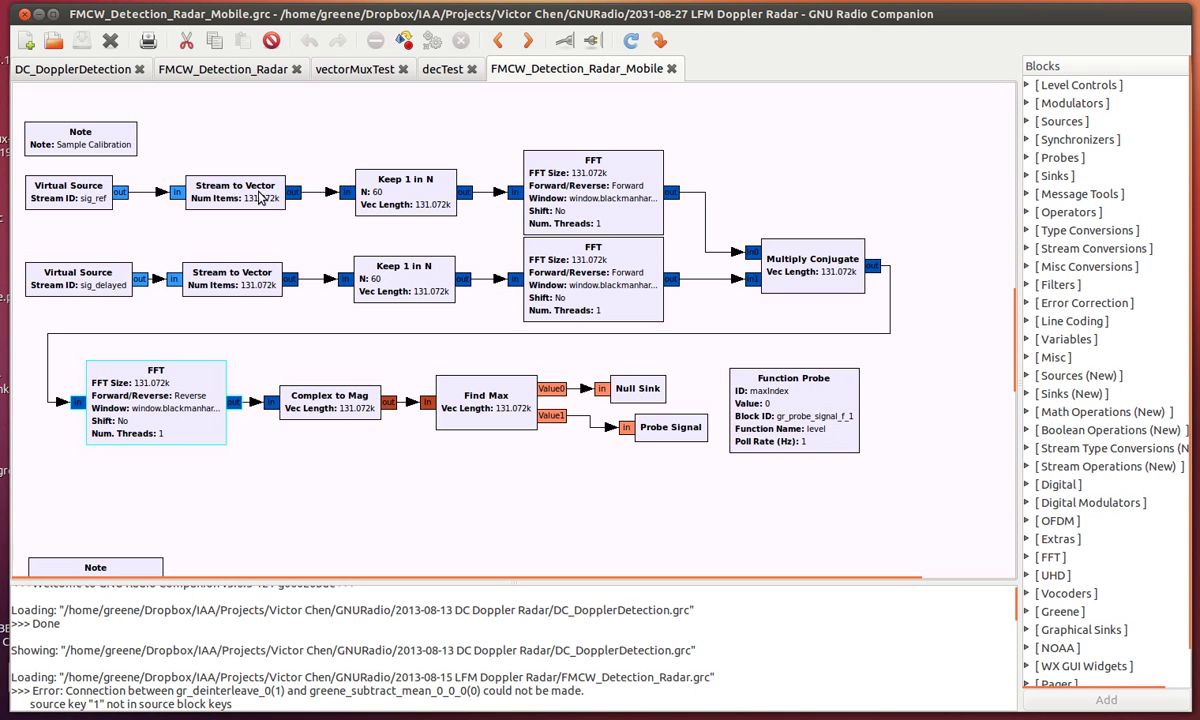
left_click_drag(172, 305, 333, 141)
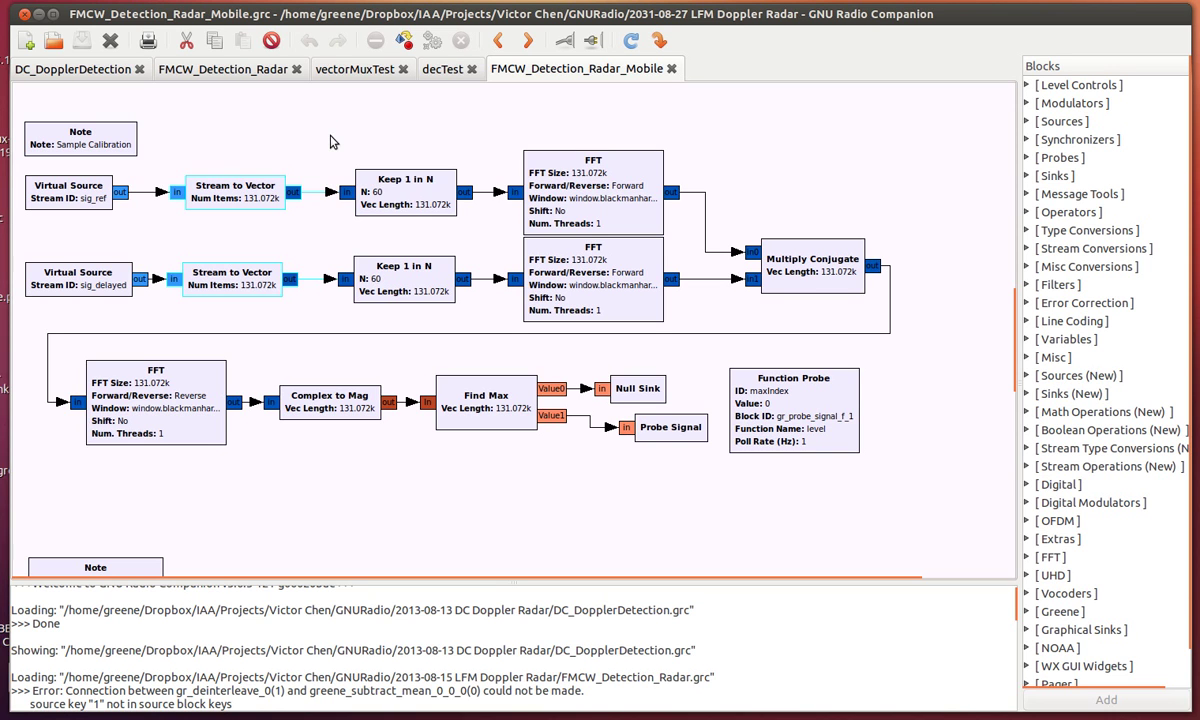
left_click(395, 205)
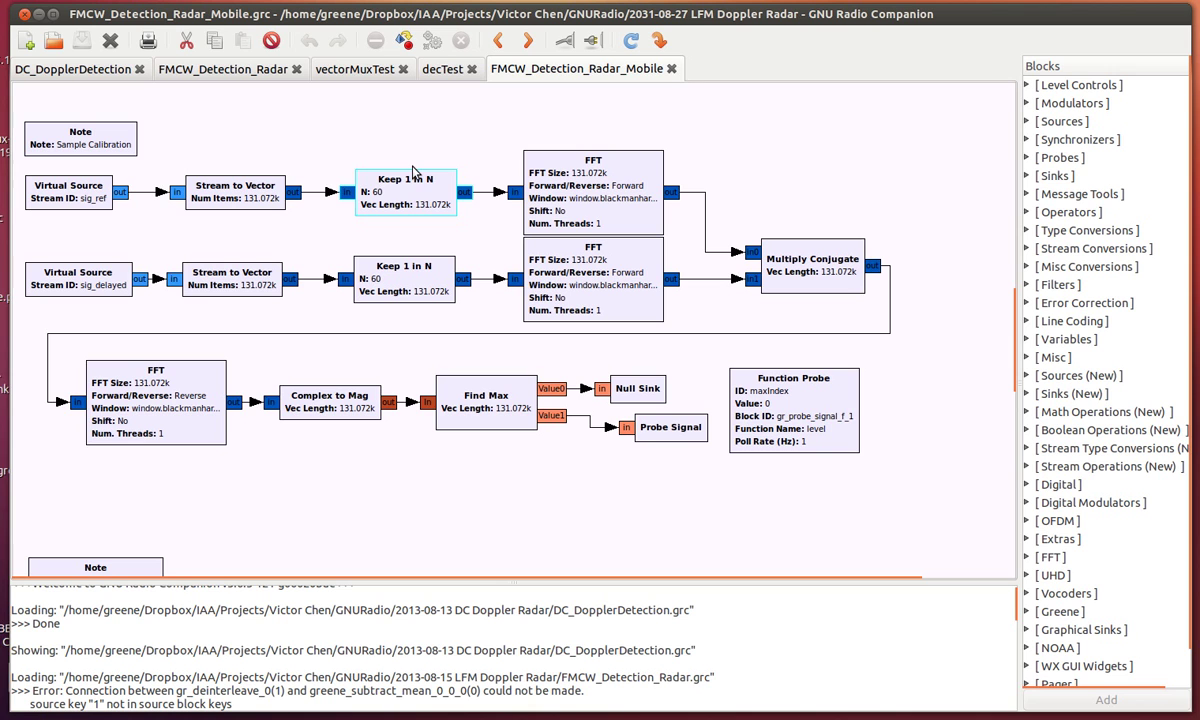
left_click(485, 220)
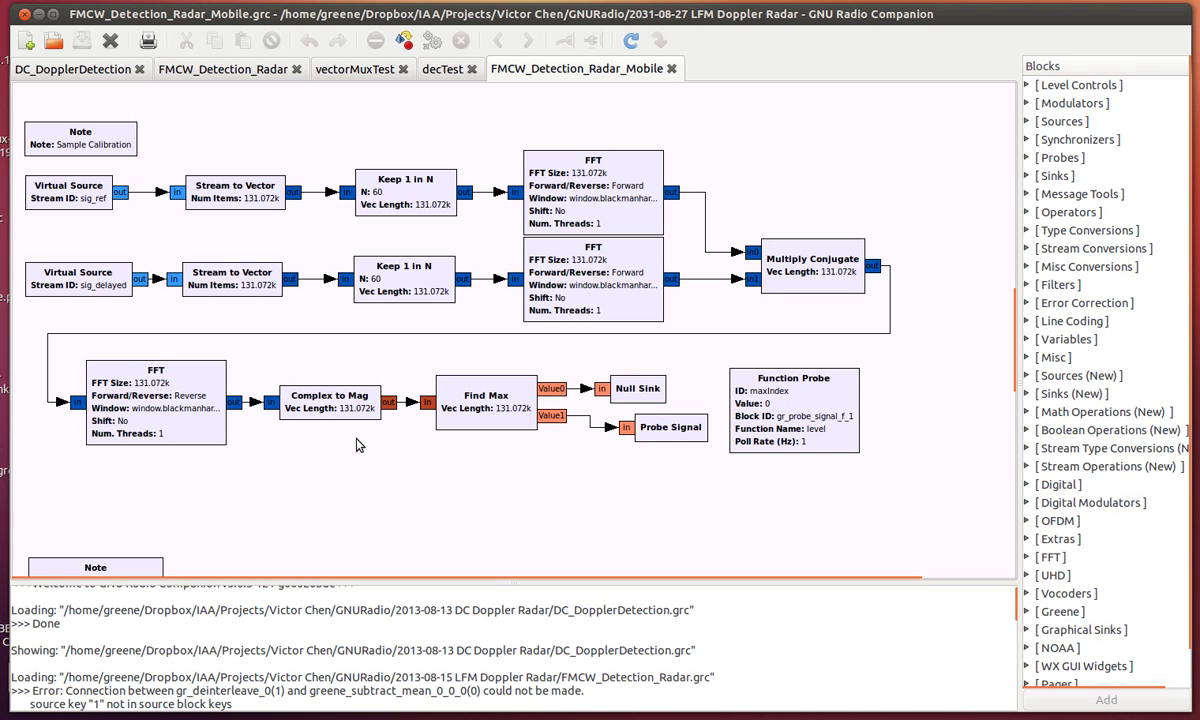
Step: Inspect the Find Max and Probe Signal blocks at the end of the correlation chain
left_click(473, 428)
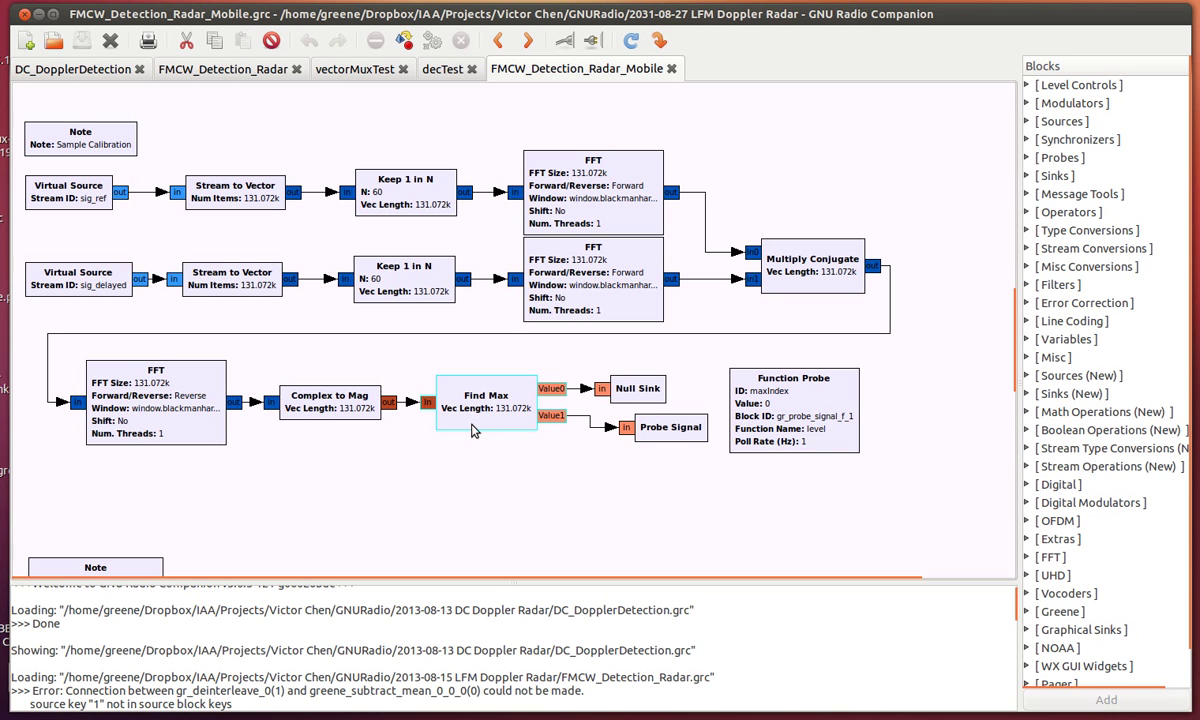
left_click(658, 431)
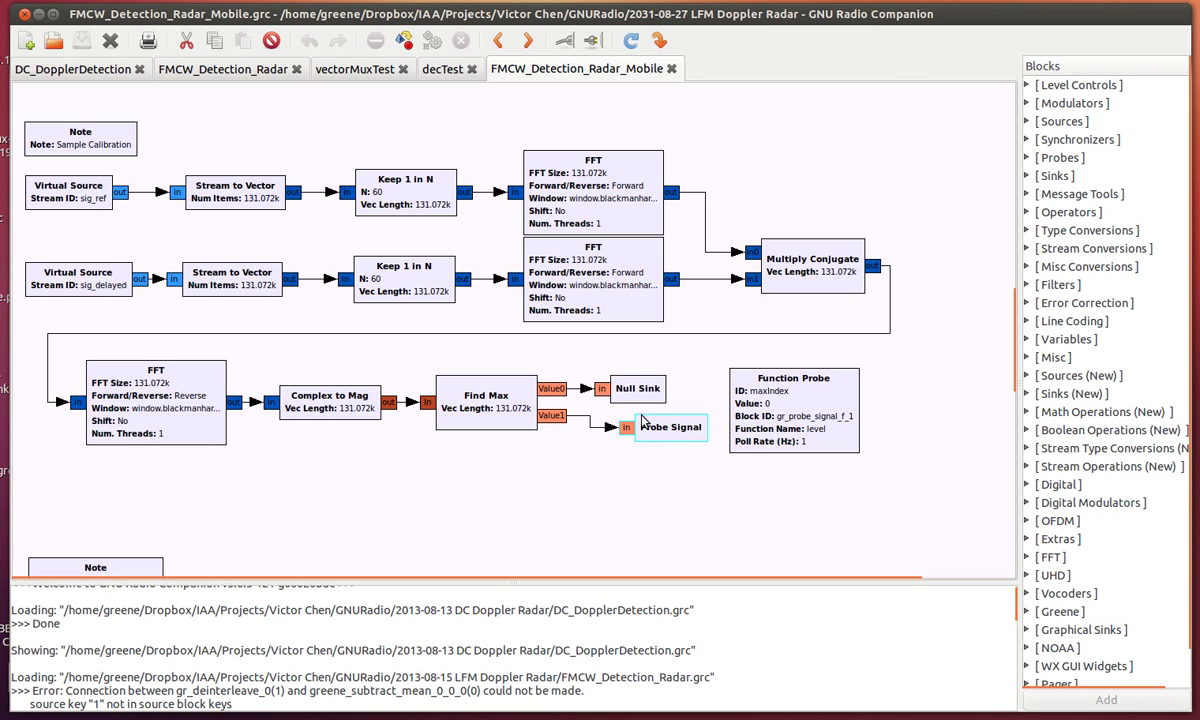
left_click(534, 508)
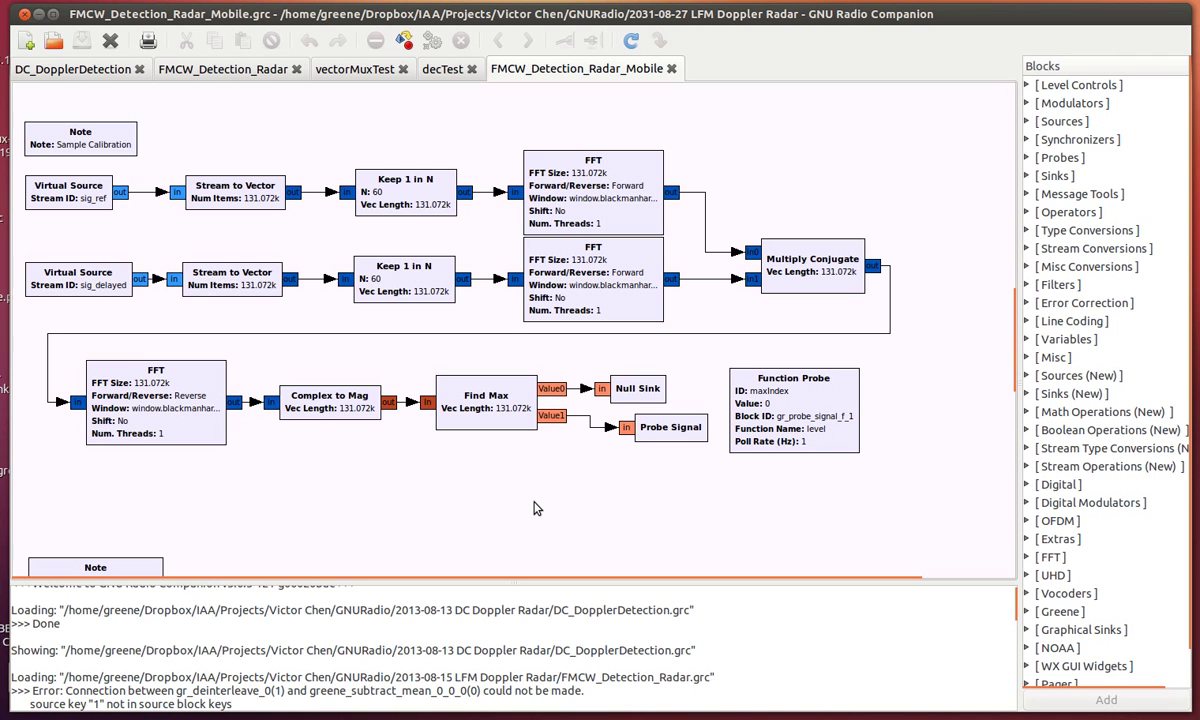
Step: Back in Hardware Interface, inspect Variable Delay, Multiply Conjugate and the sig_prod Virtual Sink
scroll(534, 508, "up", 5)
left_click(563, 445)
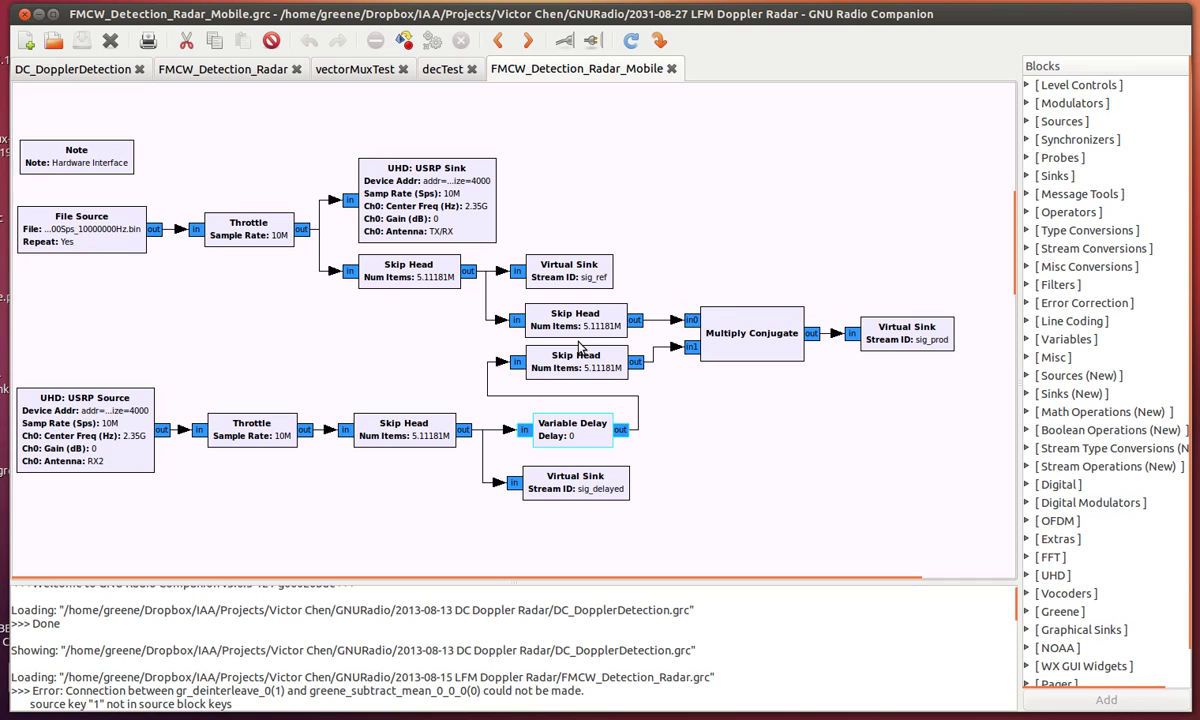
left_click(737, 340)
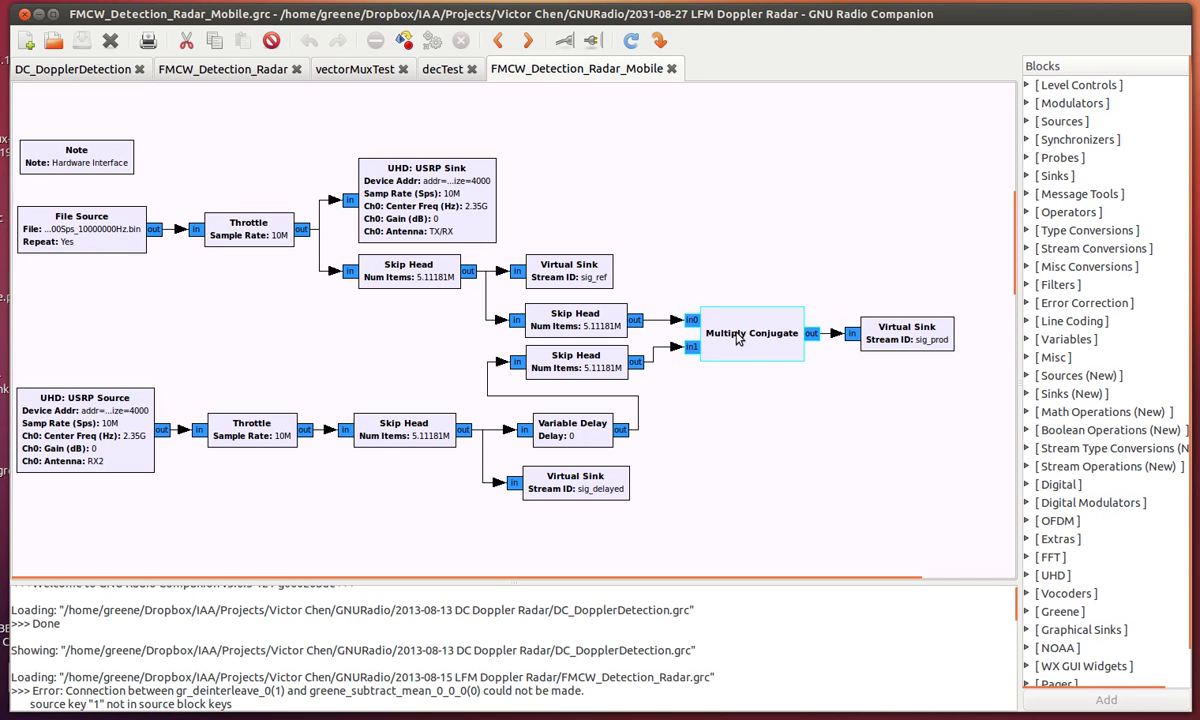
left_click(905, 333)
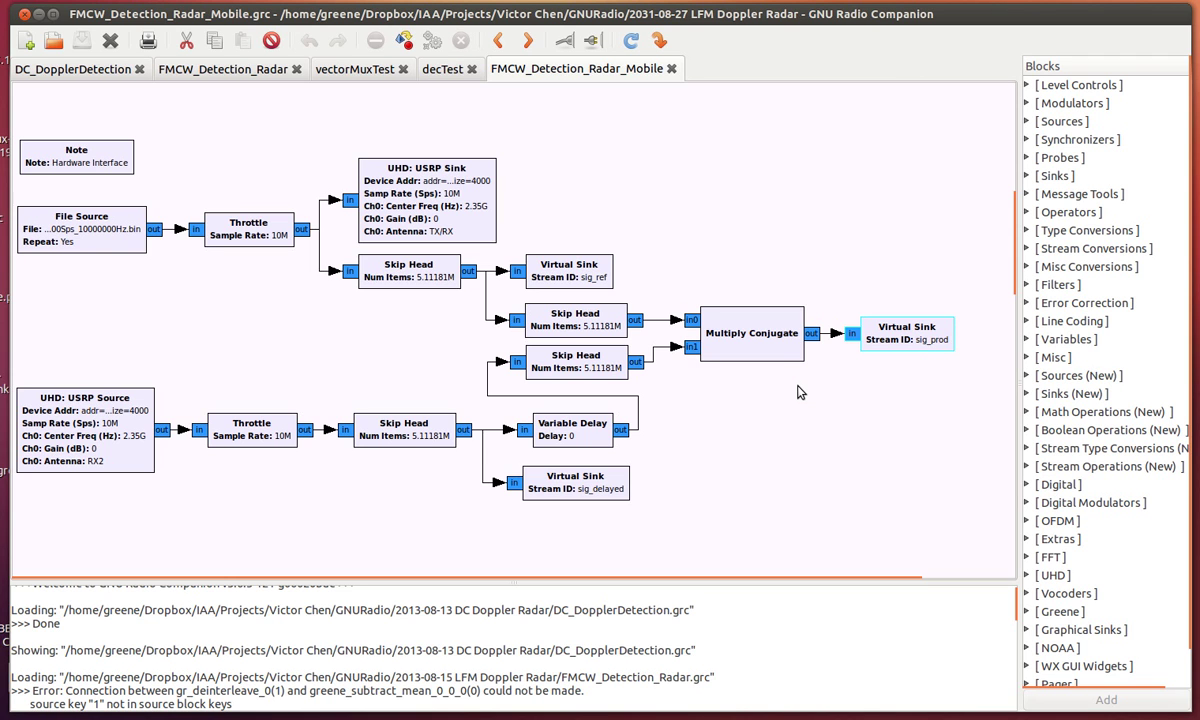
Step: In the Resampler and UDP Sink section, inspect Stream to Vector, Complex To Float and Interleave
scroll(183, 345, "down", 5)
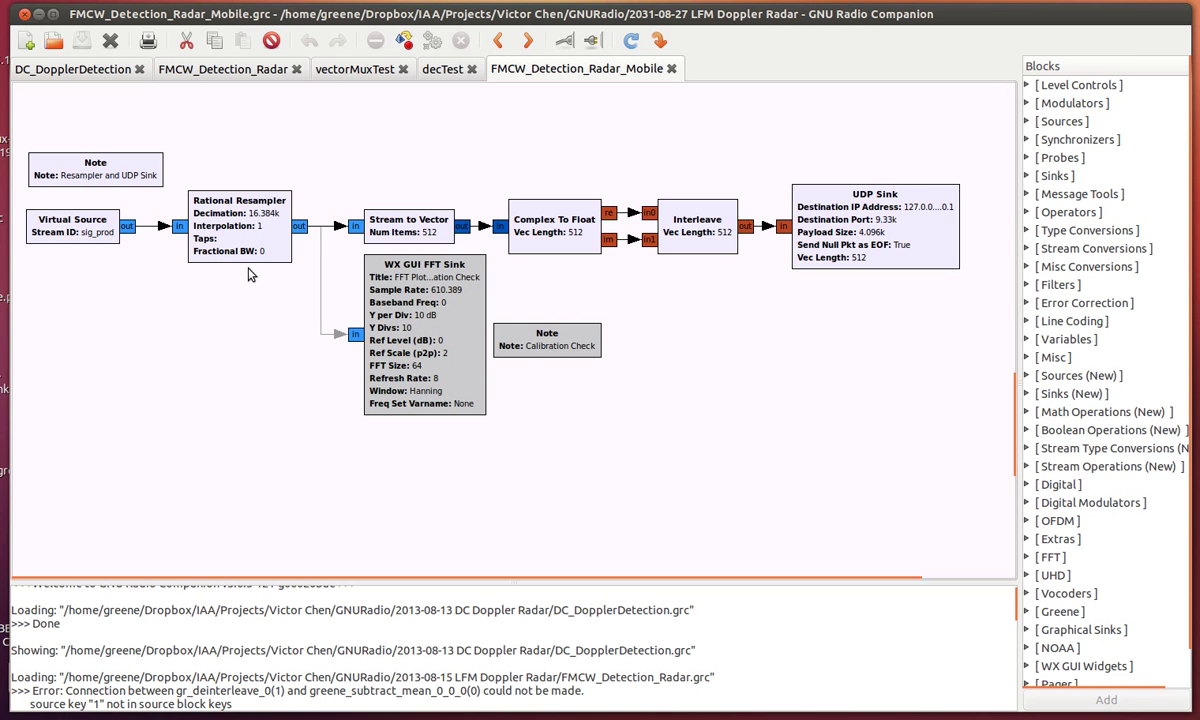
left_click(435, 238)
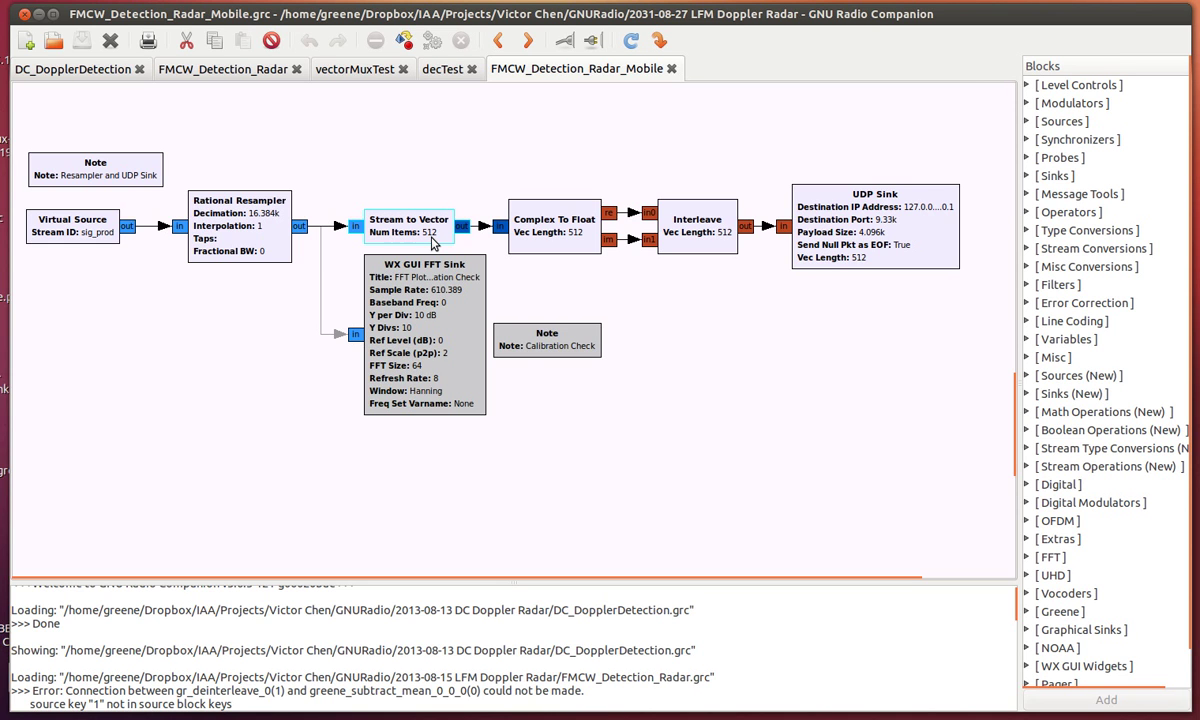
left_click(592, 242)
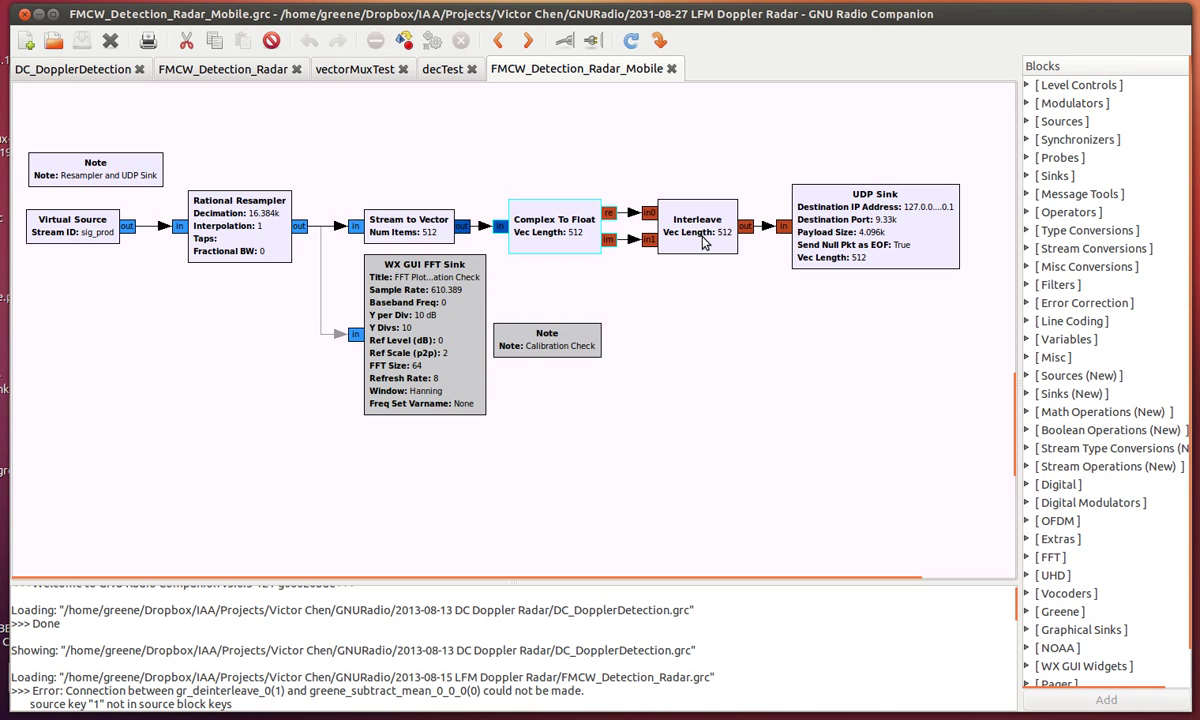
left_click(703, 241)
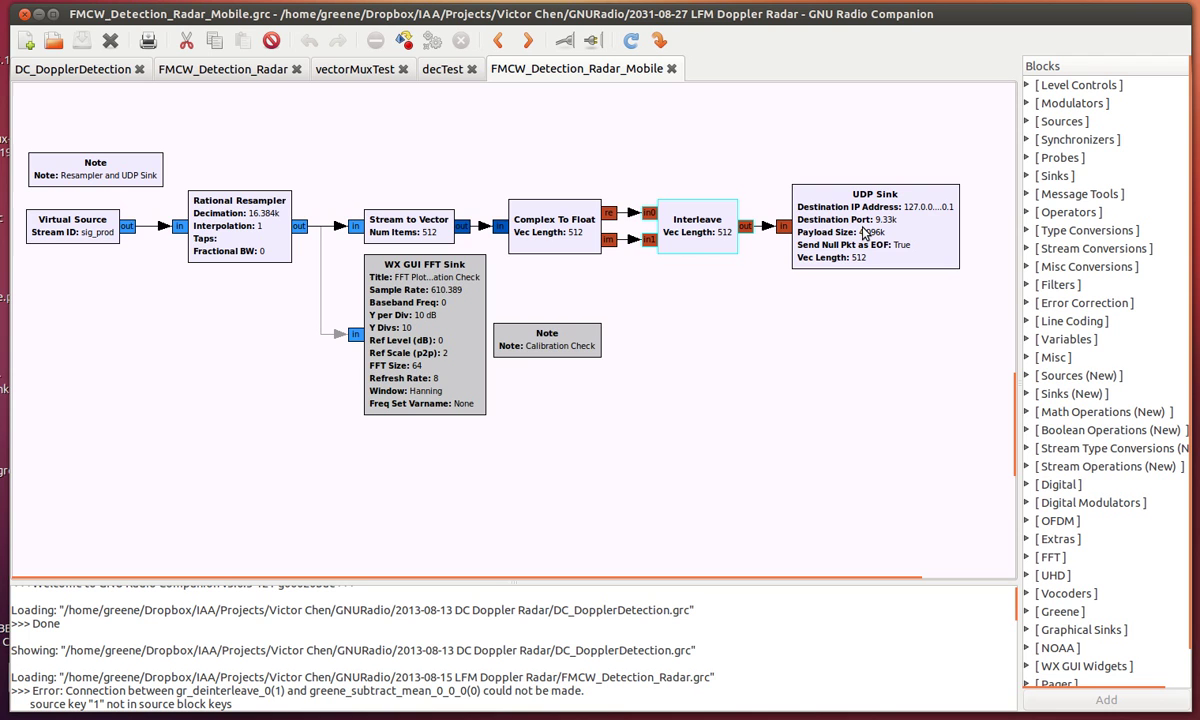
double_click(866, 232)
left_click_drag(433, 249, 418, 252)
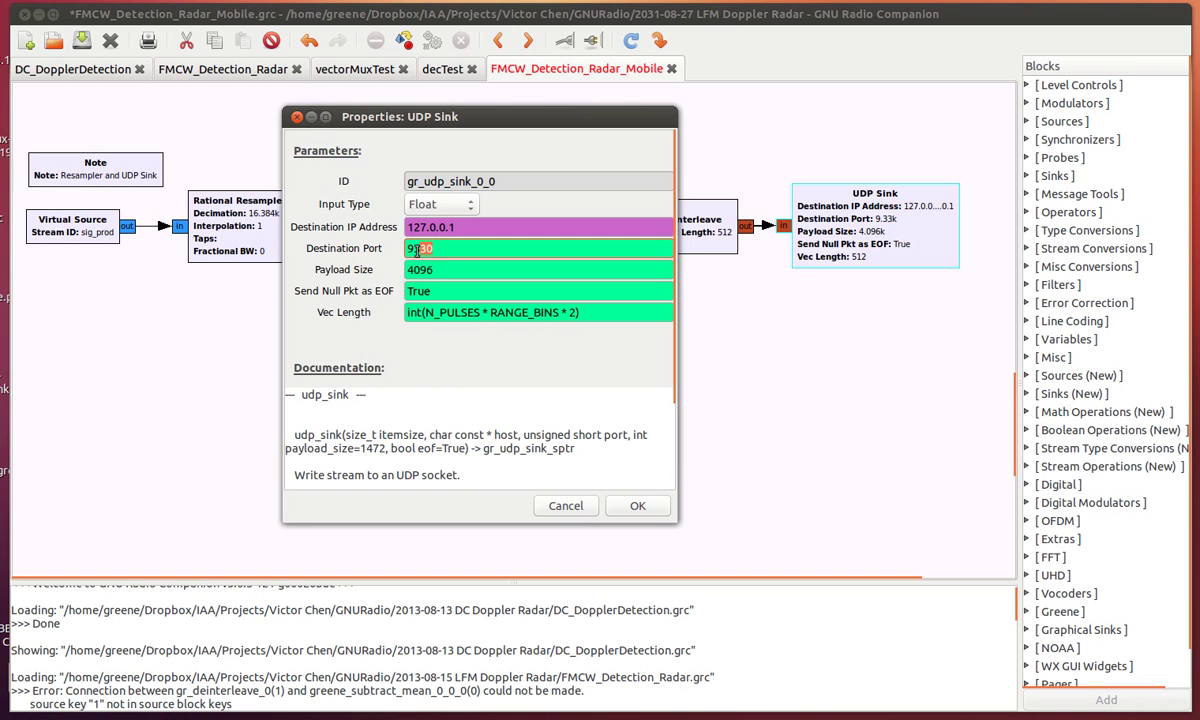
key("Tab")
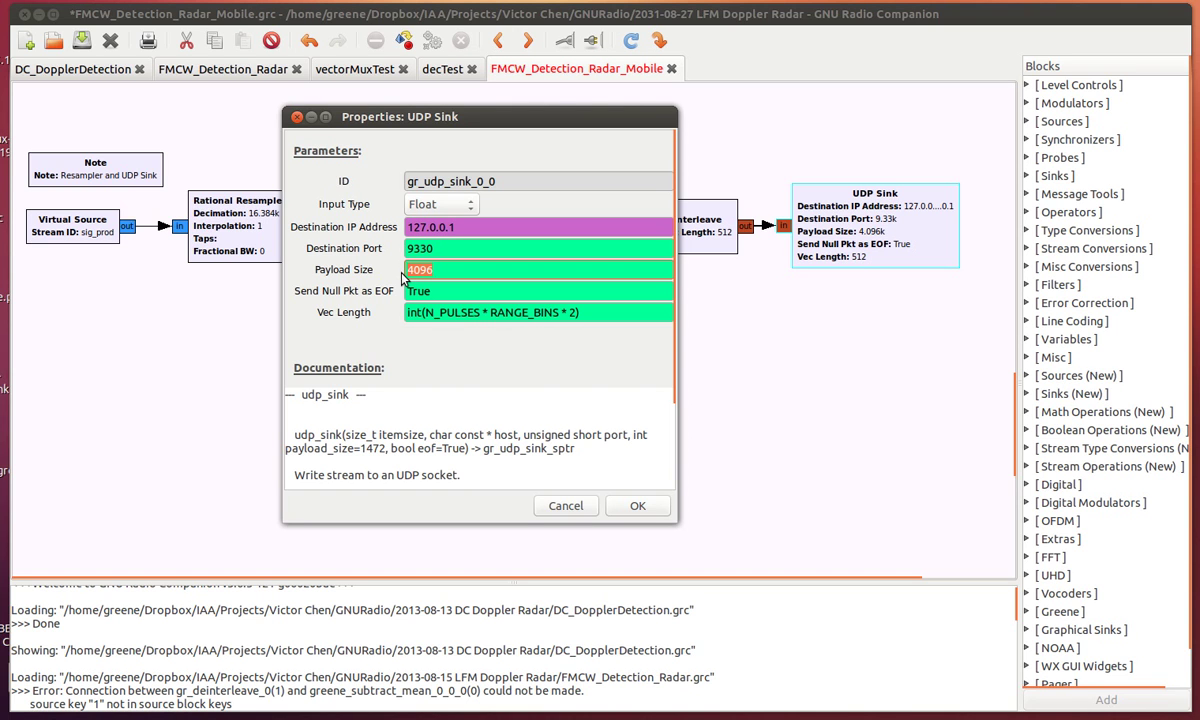
left_click(640, 505)
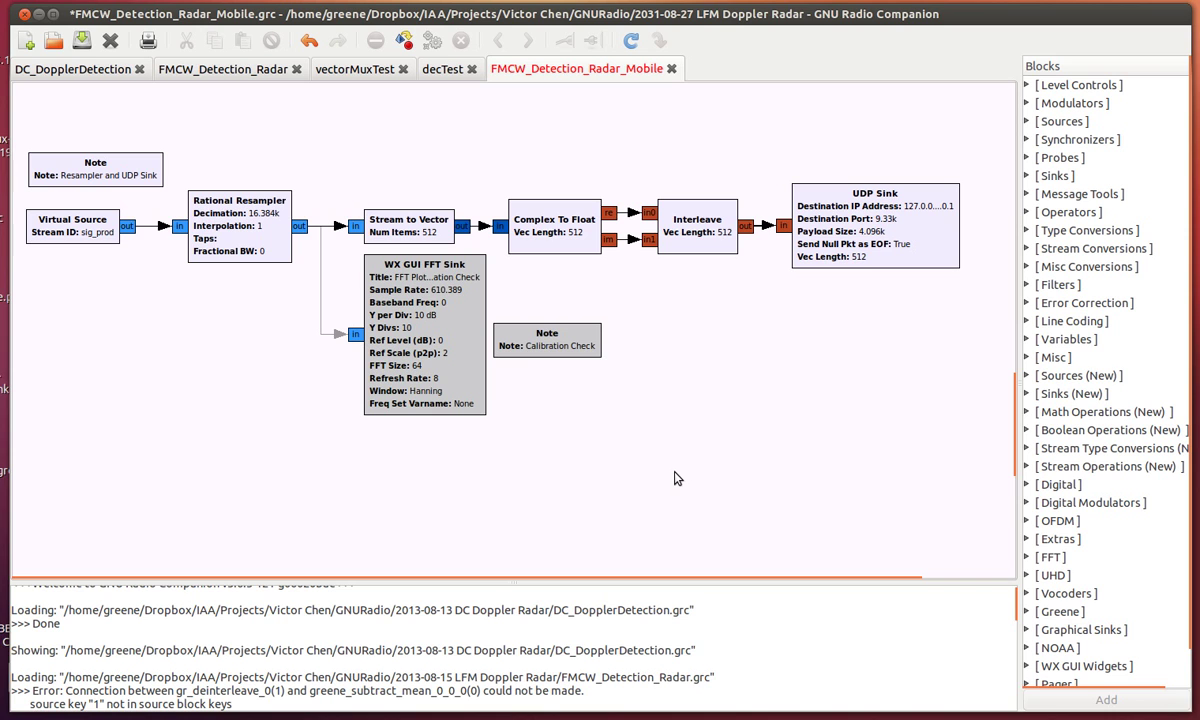
Step: Execute the flowgraph so top_block.py runs and the Range-Doppler Detector shows live plots
left_click(436, 44)
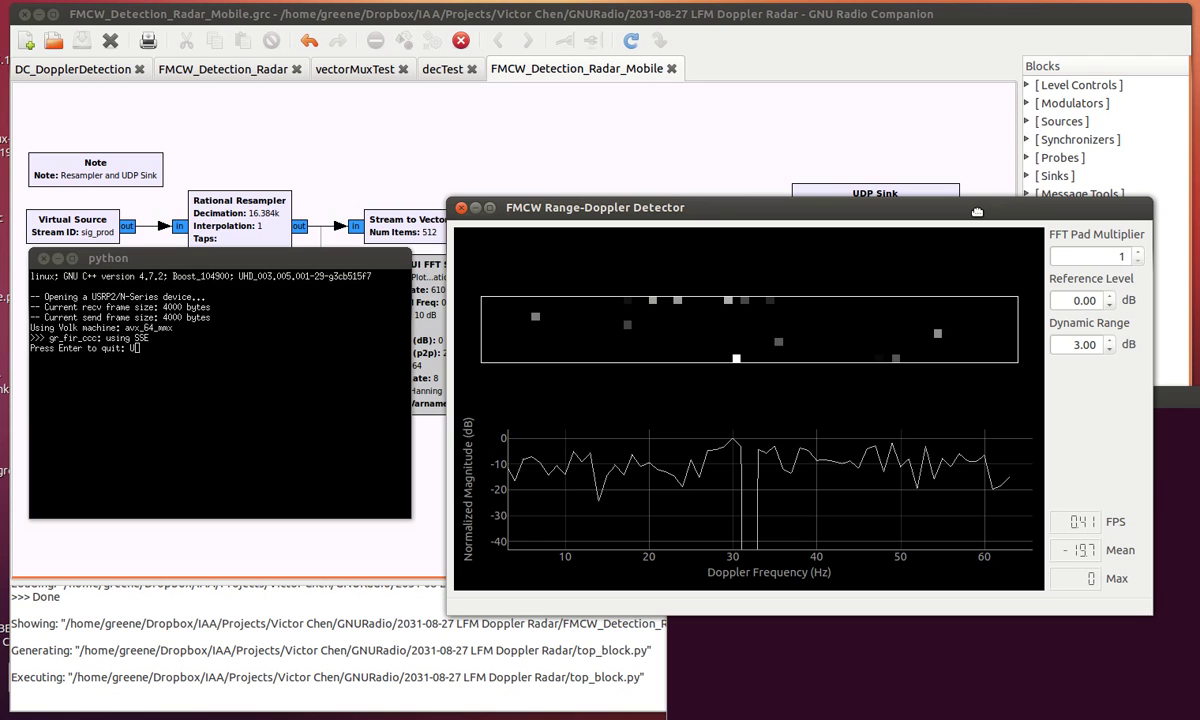
left_click_drag(977, 211, 977, 210)
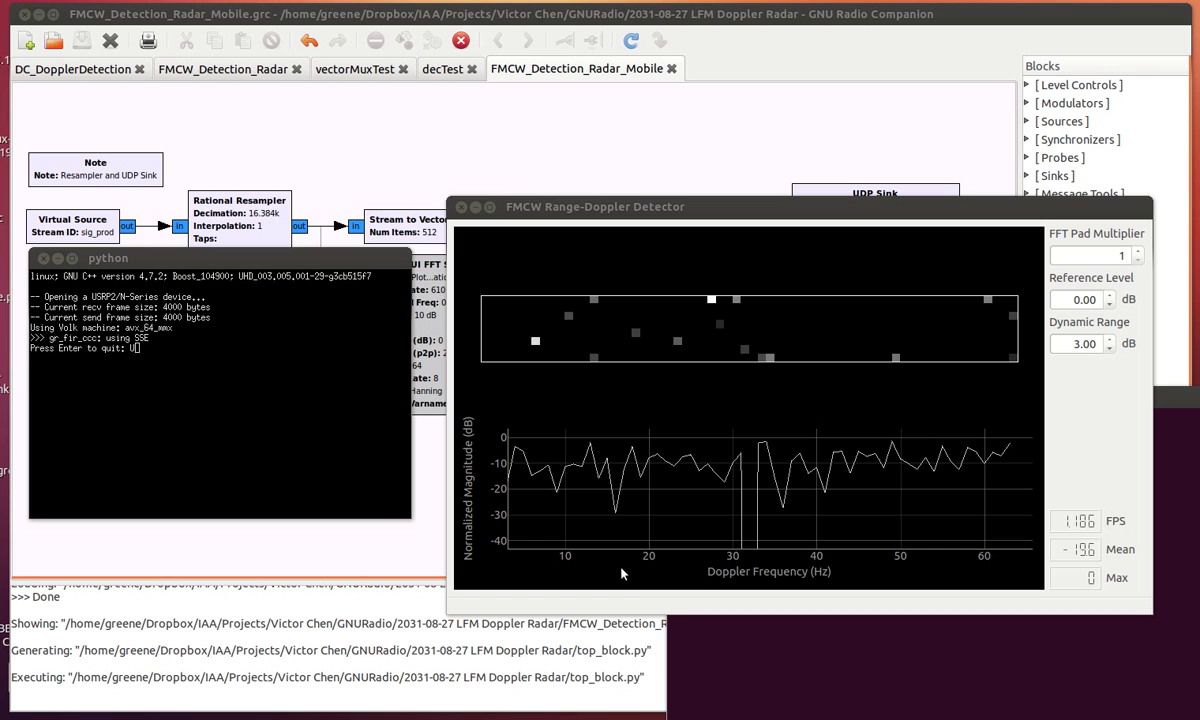
left_click(752, 505)
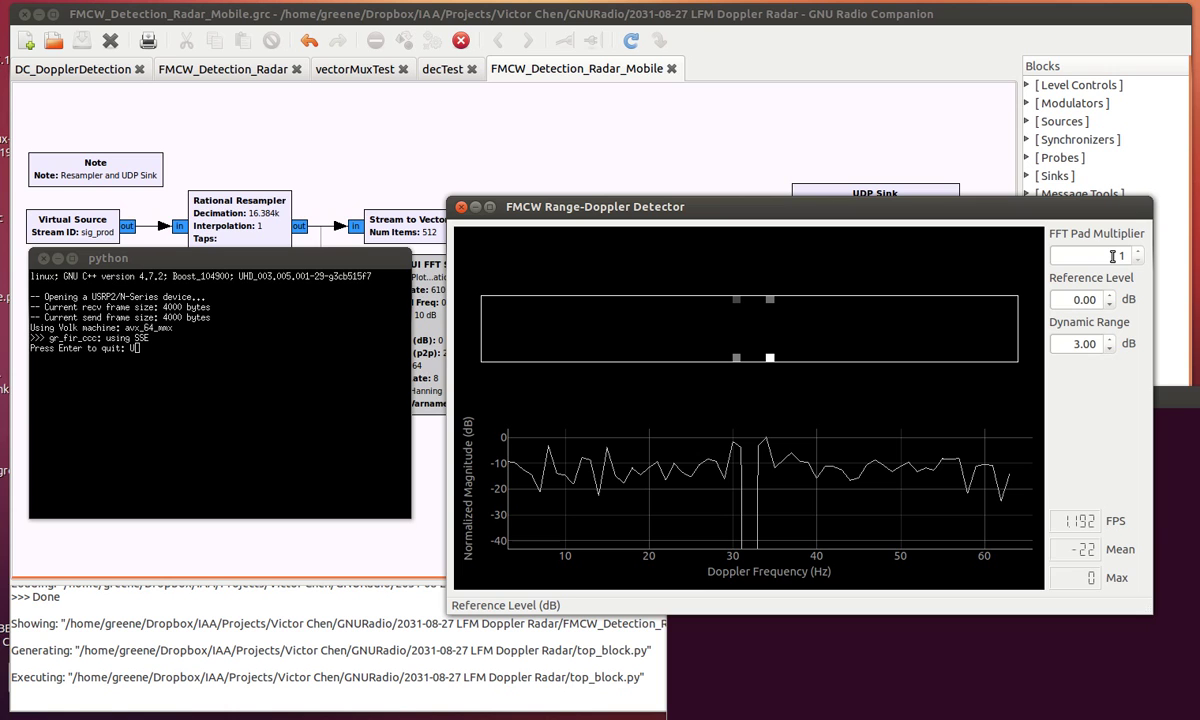
left_click_drag(1113, 256, 1130, 262)
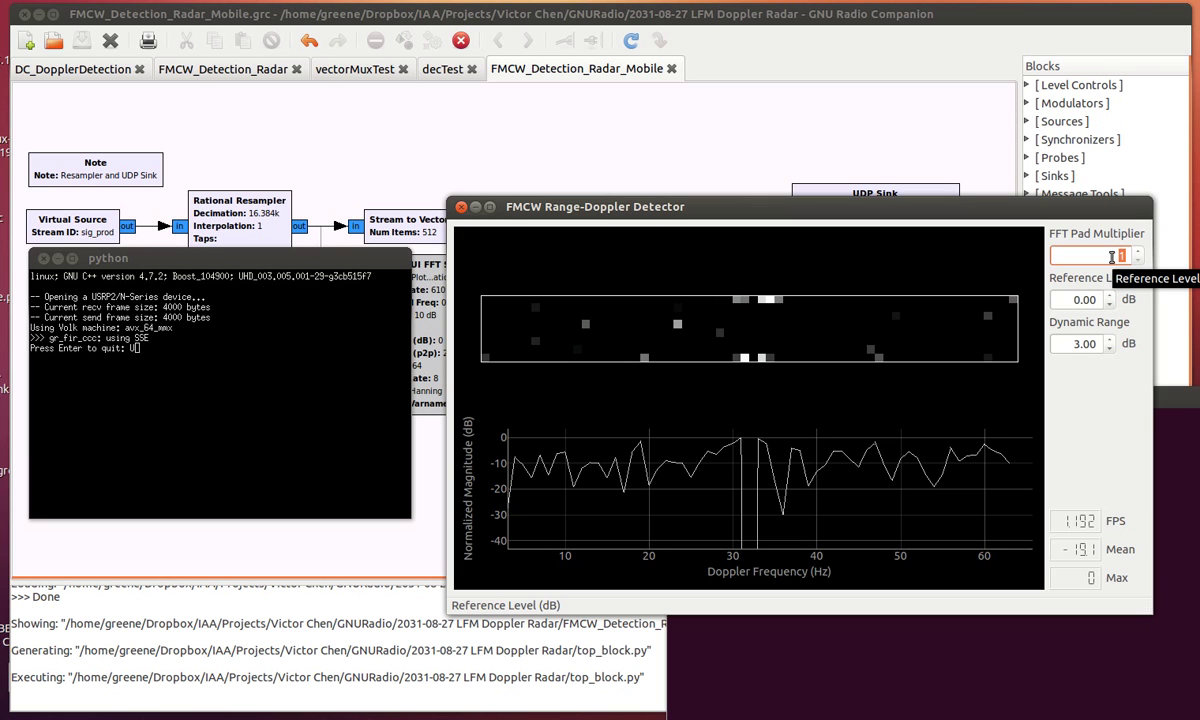
scroll(1111, 257, "up", 1)
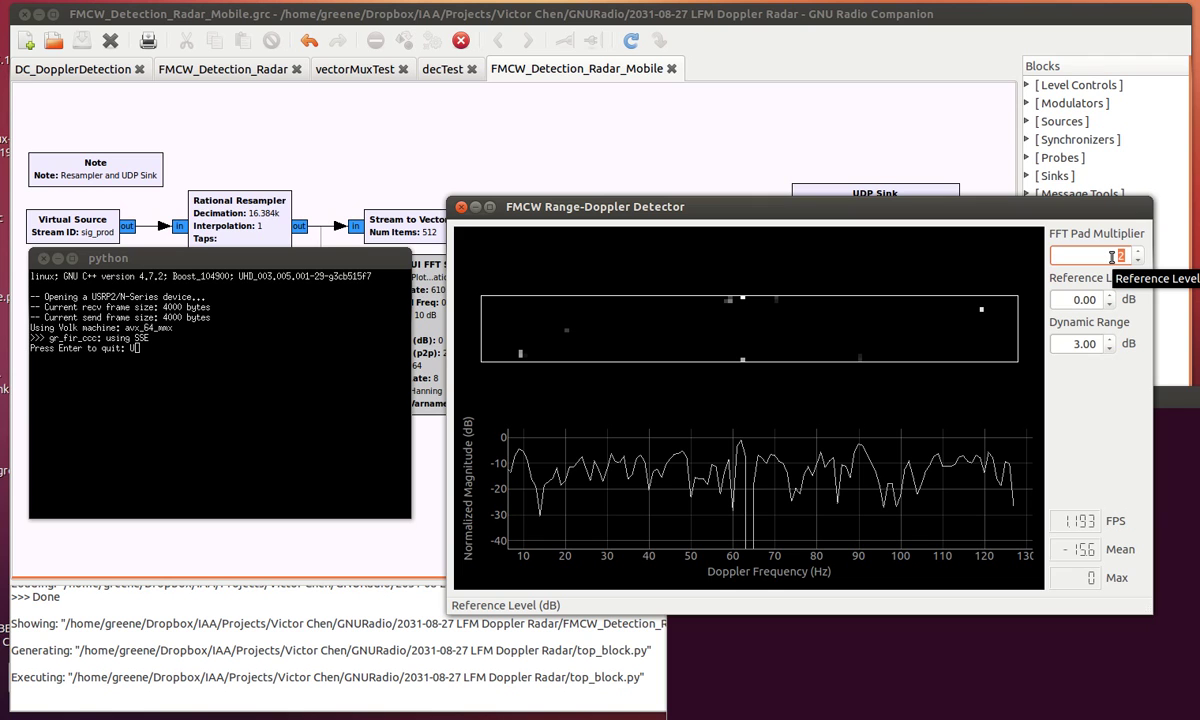
scroll(1111, 257, "up", 2)
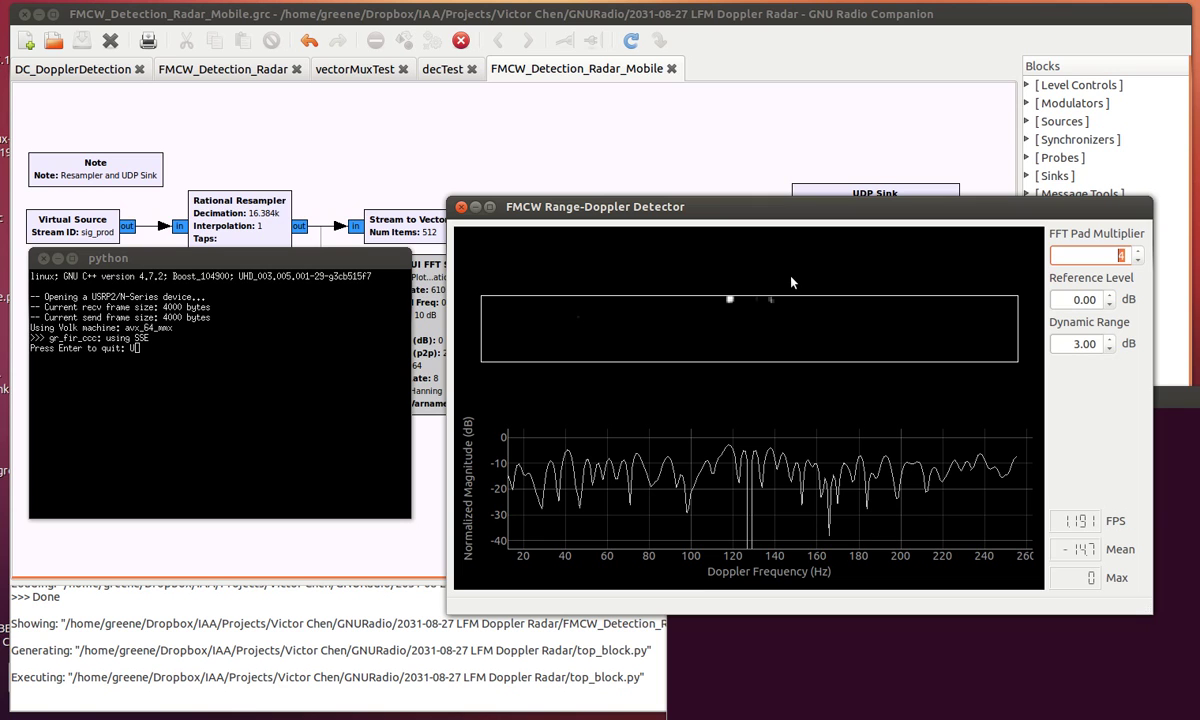
type("1")
key("Return")
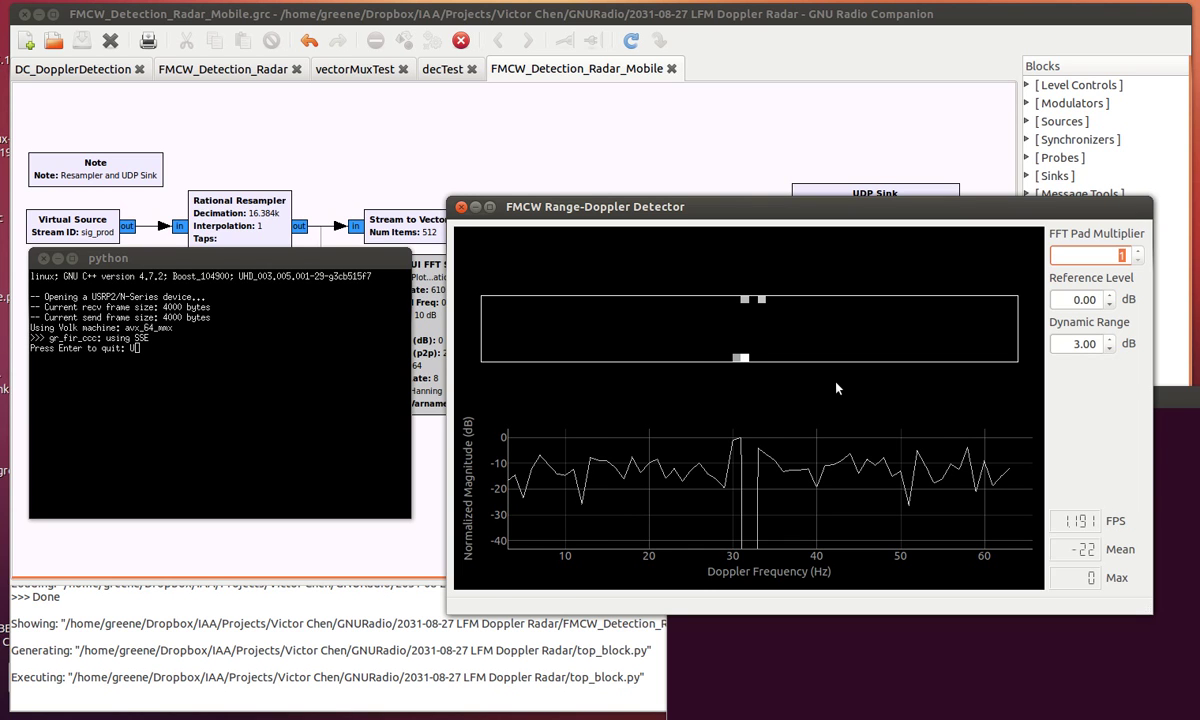
key("Tab")
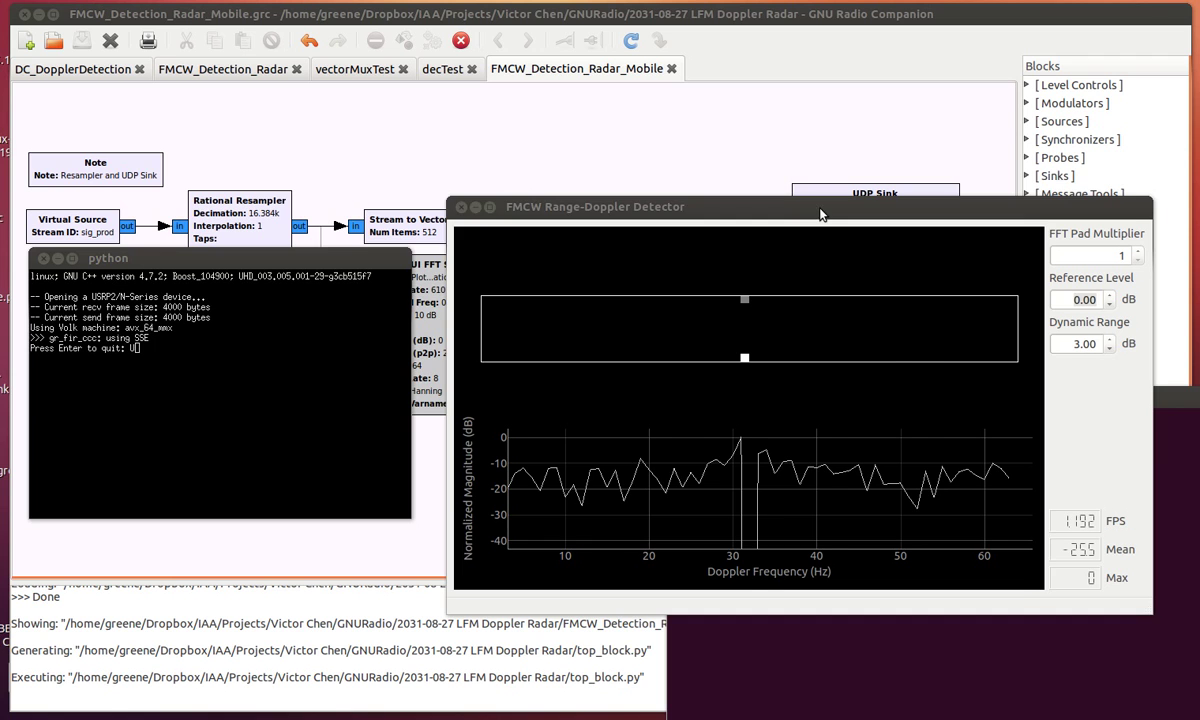
left_click_drag(820, 214, 827, 208)
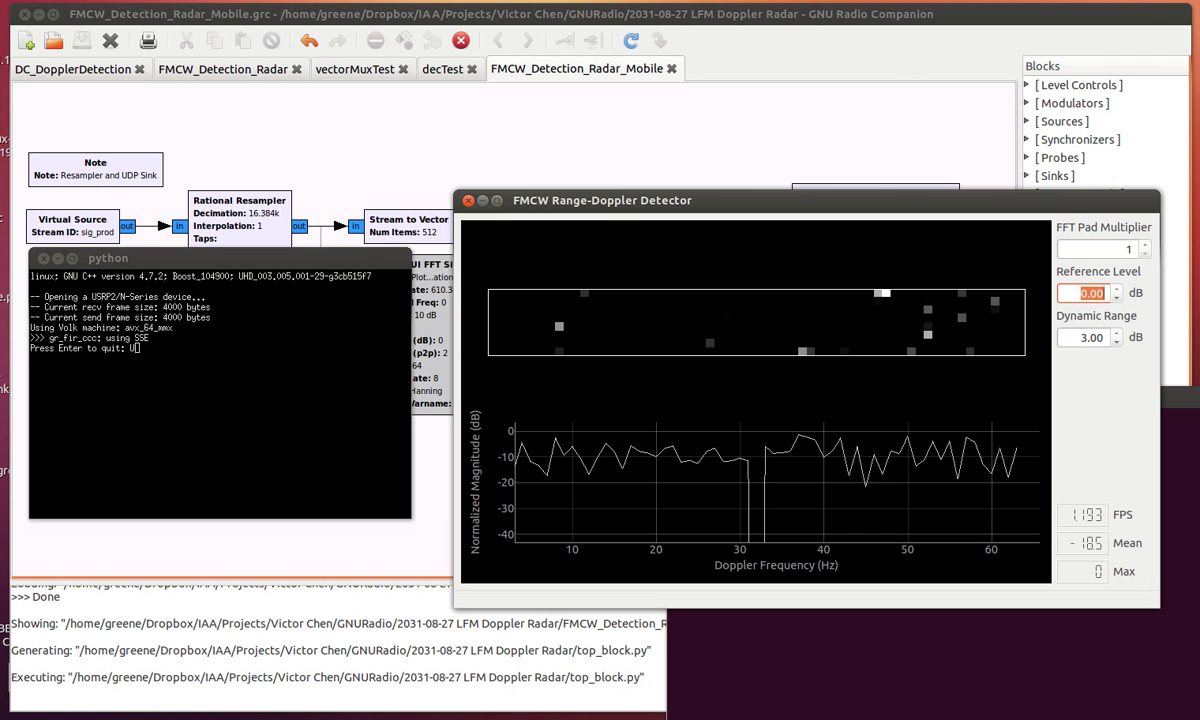